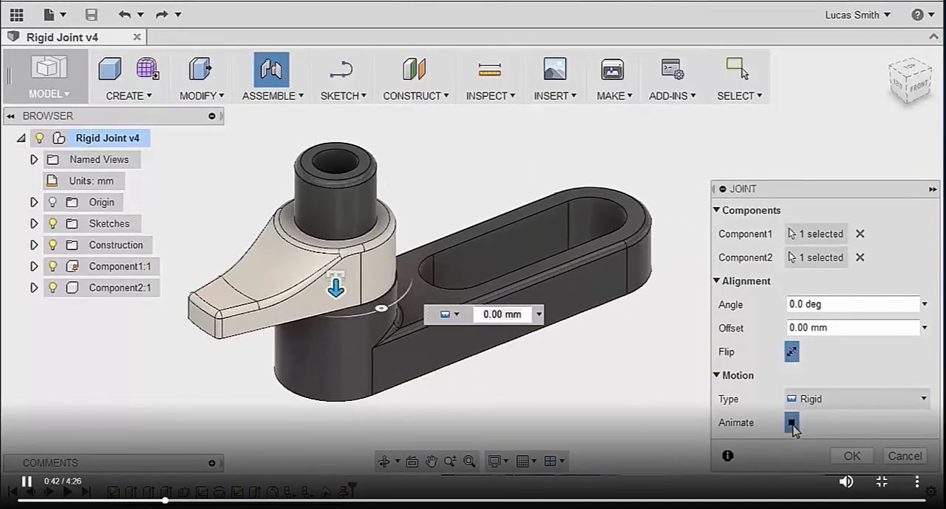
# Step: Stop the motion preview and set the rigid joint's angle to 45 deg and its offset to -20 mm
pyautogui.click(791, 423)
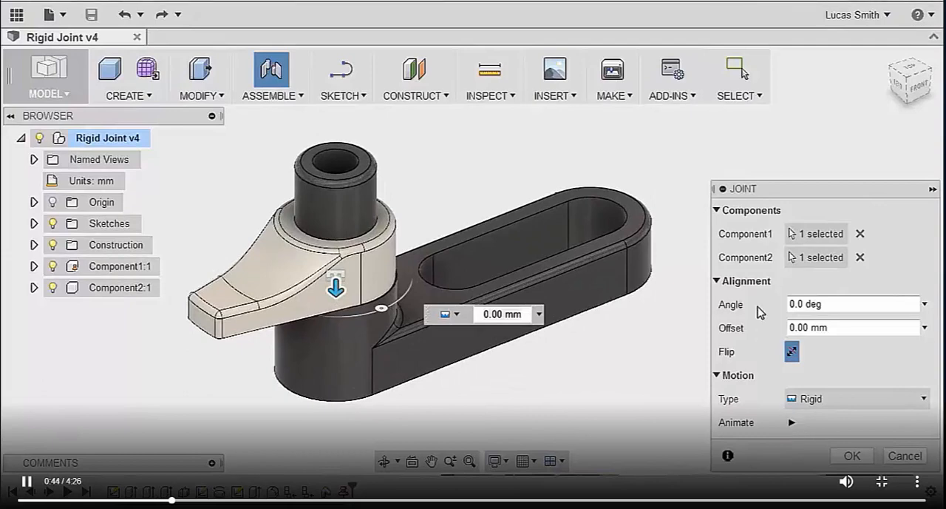
pyautogui.click(836, 304)
pyautogui.write('4')
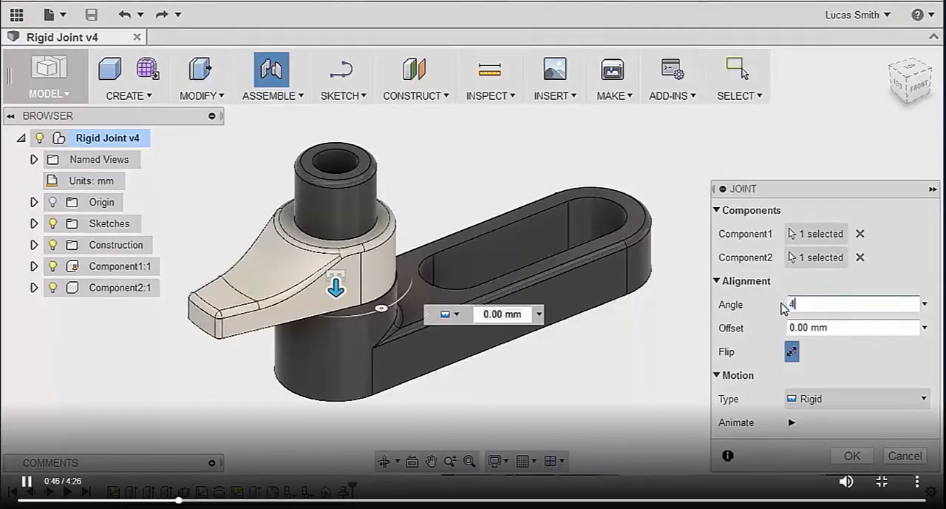
pyautogui.write('5')
pyautogui.moveTo(849, 323); pyautogui.dragTo(788, 328)
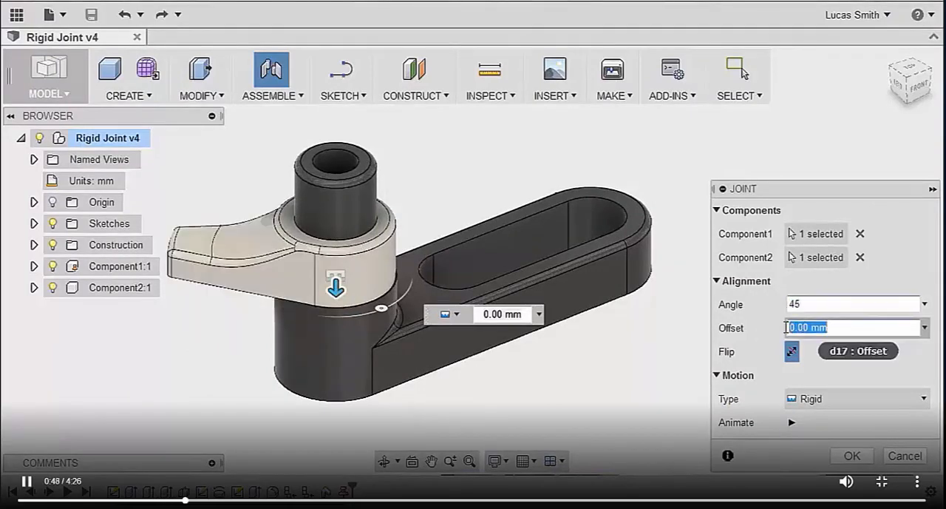
pyautogui.write('10')
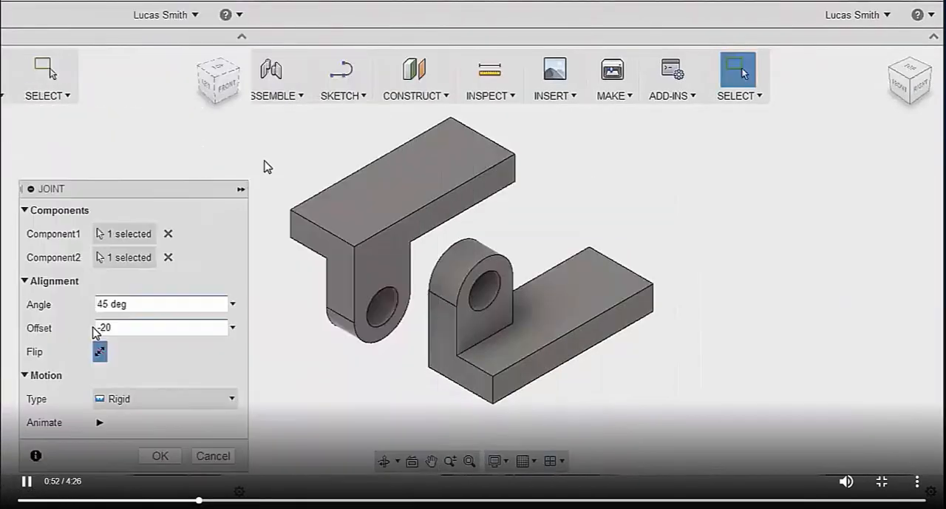
# Step: Join the upper bracket's hole to the lower bracket's hole with a Revolute joint
pyautogui.click(271, 69)
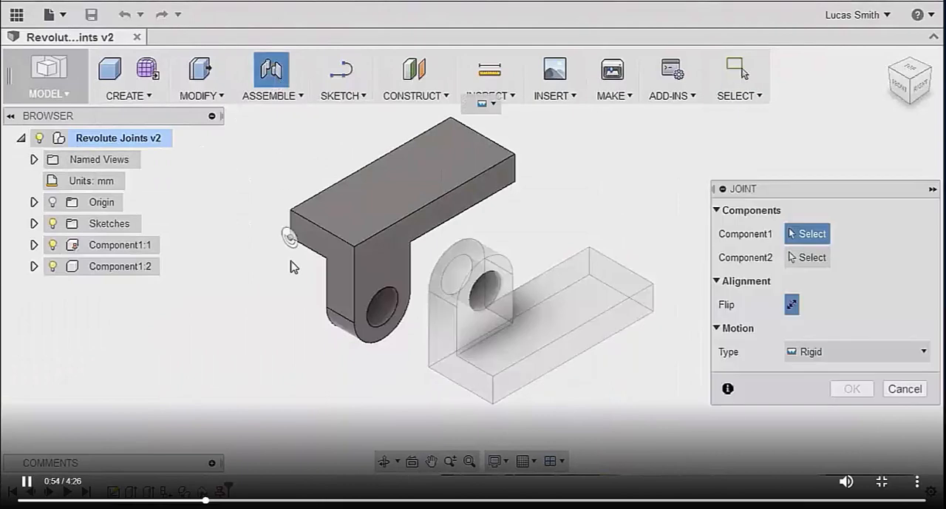
pyautogui.keyDown('shift'); pyautogui.moveTo(289, 266); pyautogui.dragTo(397, 262, button='middle'); pyautogui.keyUp('shift')
pyautogui.click(507, 277)
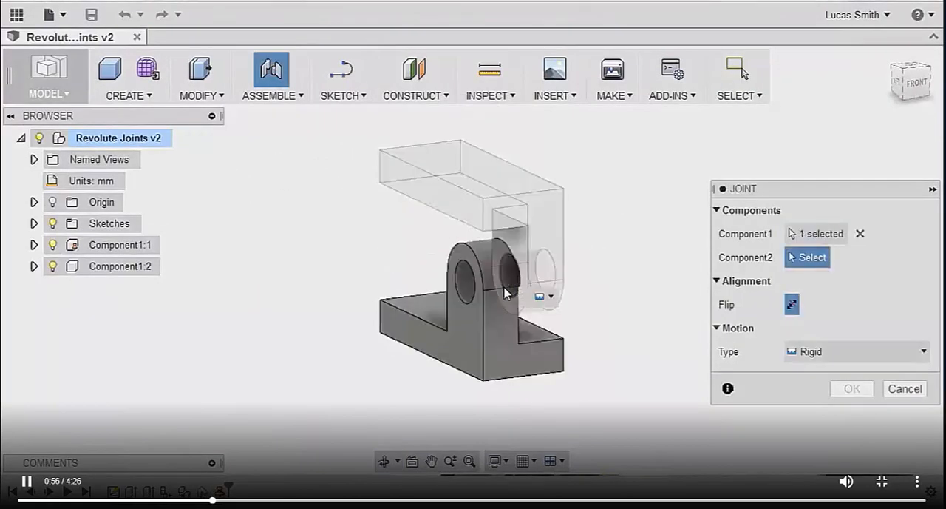
pyautogui.keyDown('shift'); pyautogui.moveTo(586, 309); pyautogui.dragTo(501, 309, button='middle'); pyautogui.keyUp('shift')
pyautogui.click(497, 307)
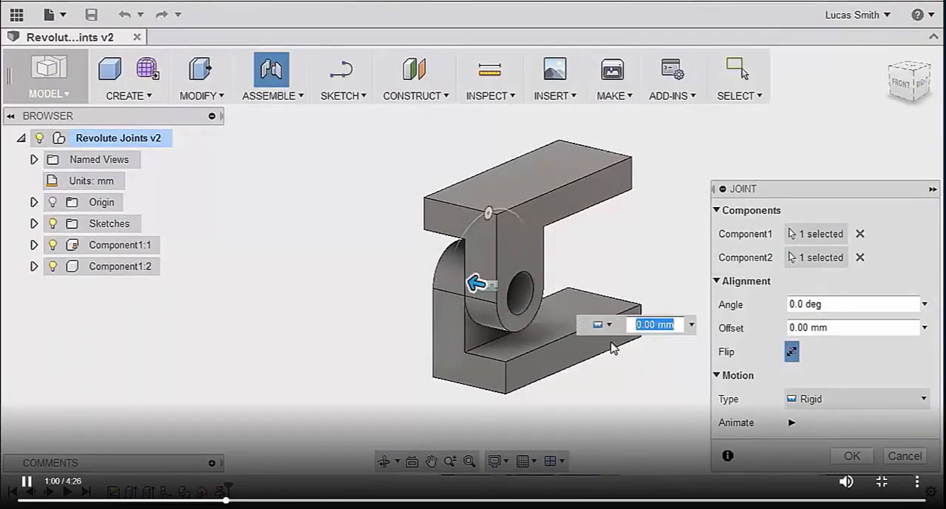
pyautogui.click(798, 398)
pyautogui.click(800, 395)
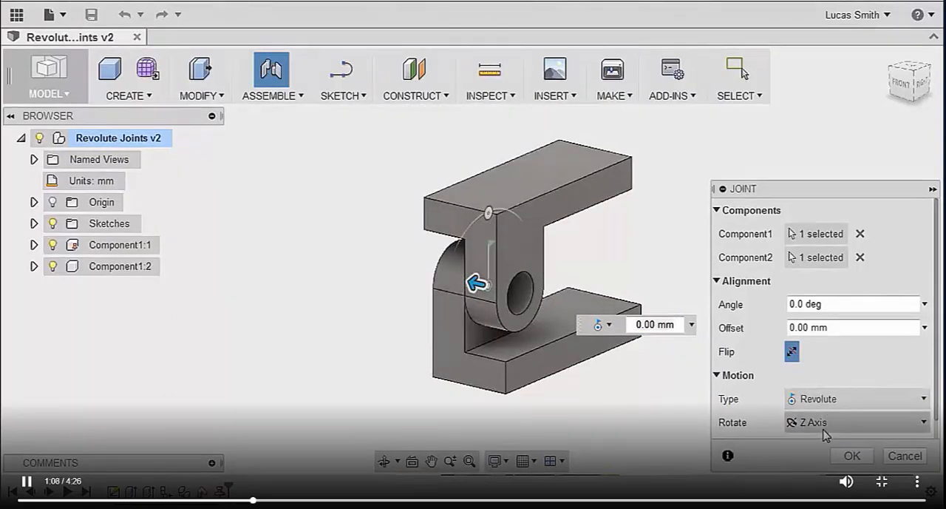
# Step: Preview the revolute joint's rotation about the X and Y axes, and return it to the Z axis
pyautogui.click(826, 434)
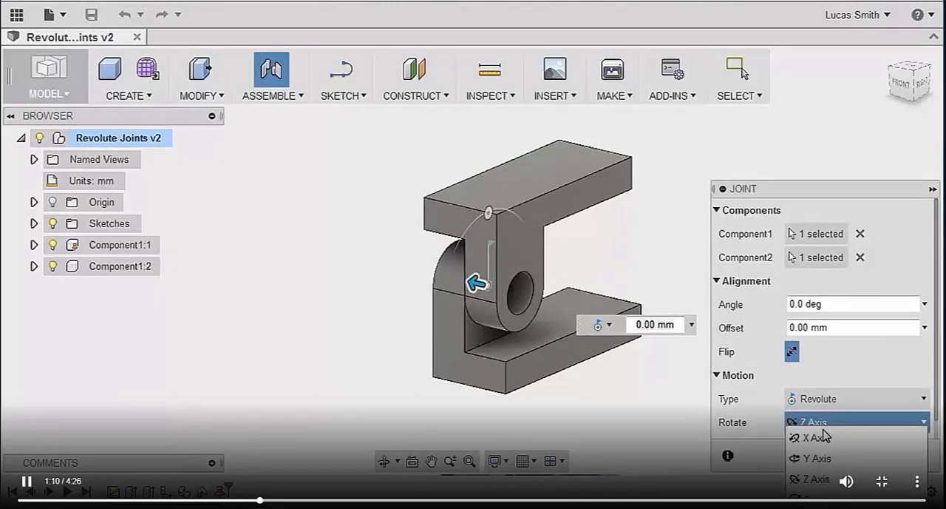
pyautogui.click(816, 437)
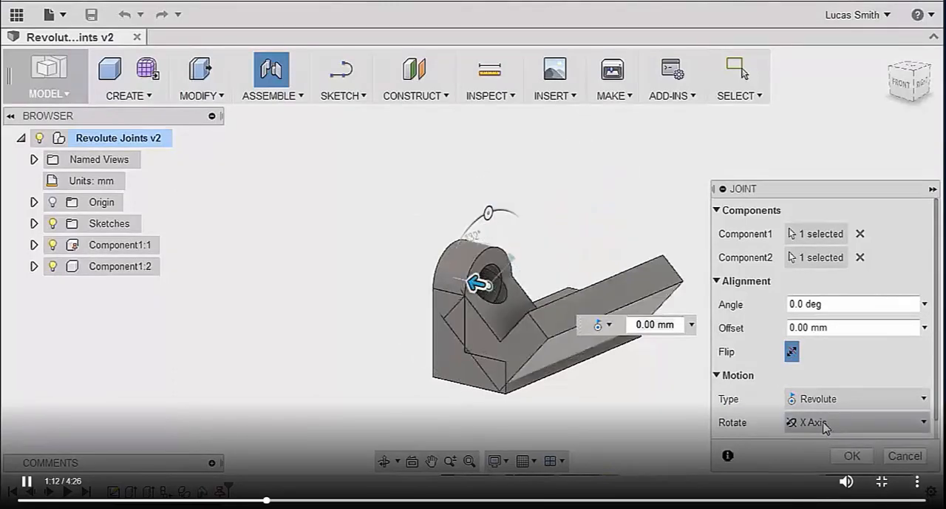
pyautogui.click(824, 425)
pyautogui.click(819, 458)
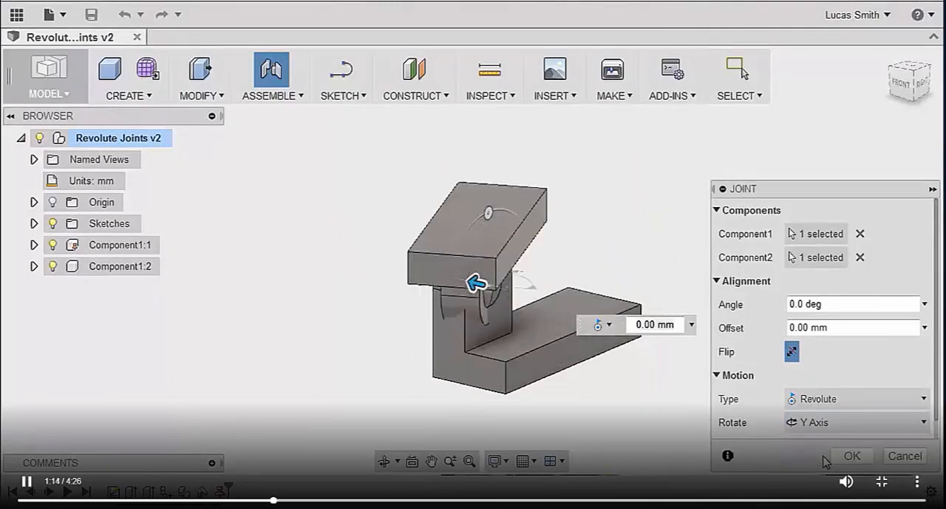
pyautogui.click(825, 427)
pyautogui.click(821, 480)
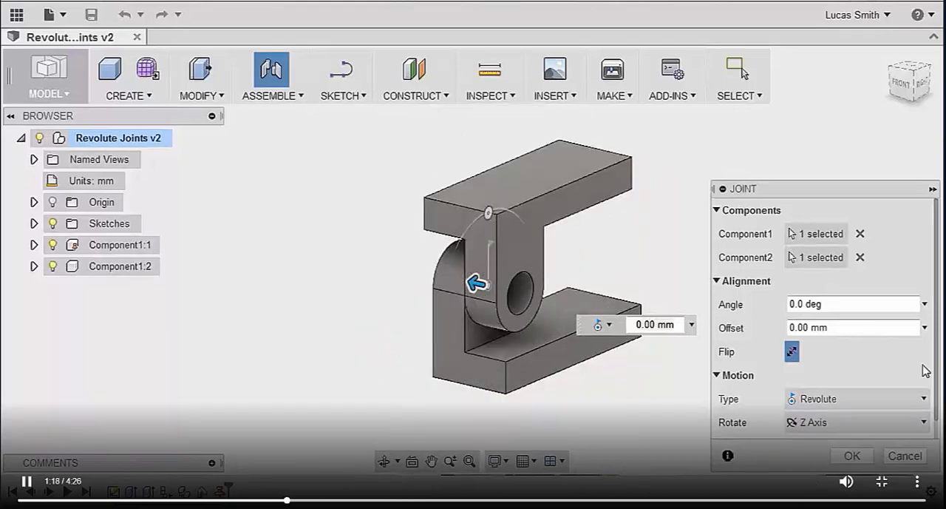
# Step: Set the revolute joint's rotation axis to Custom
pyautogui.scroll(-1, 850, 355)
pyautogui.click(857, 402)
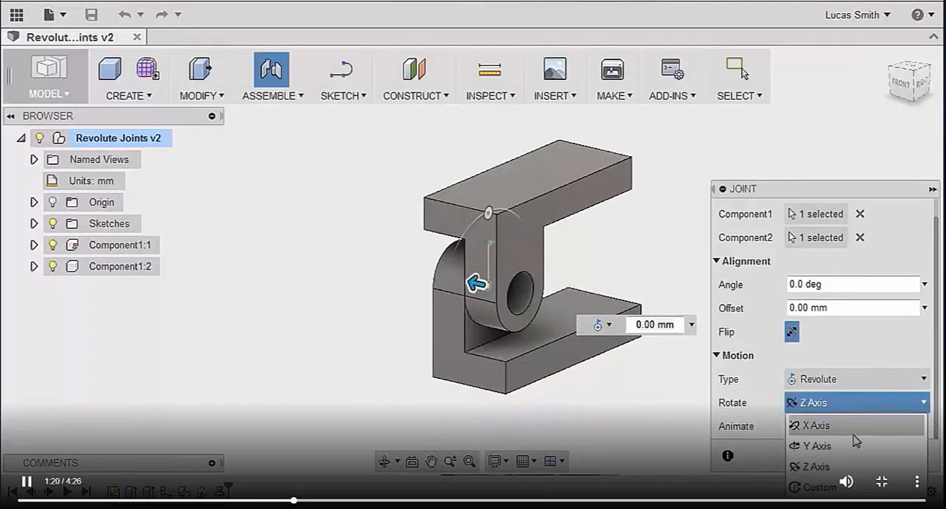
pyautogui.click(820, 486)
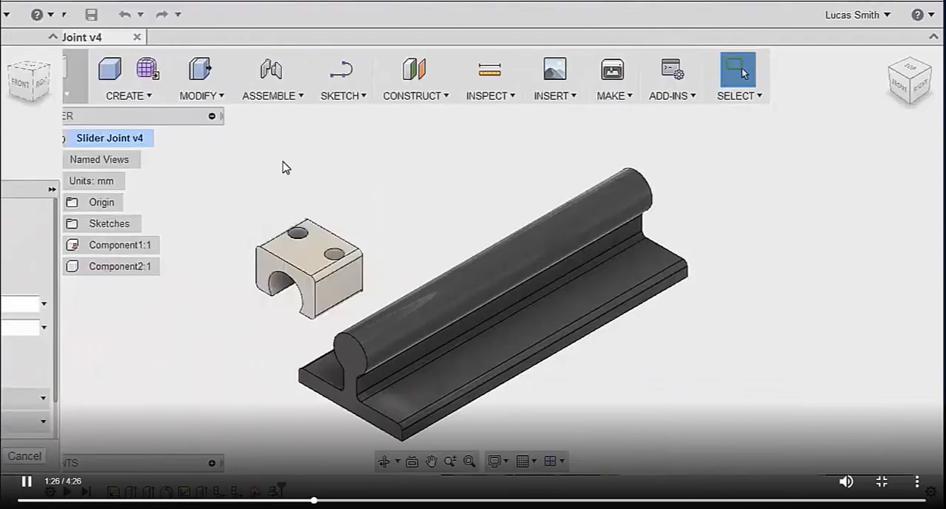
# Step: Join the arched opening of the slider block to the round end of the rail with a Slider joint
pyautogui.click(271, 69)
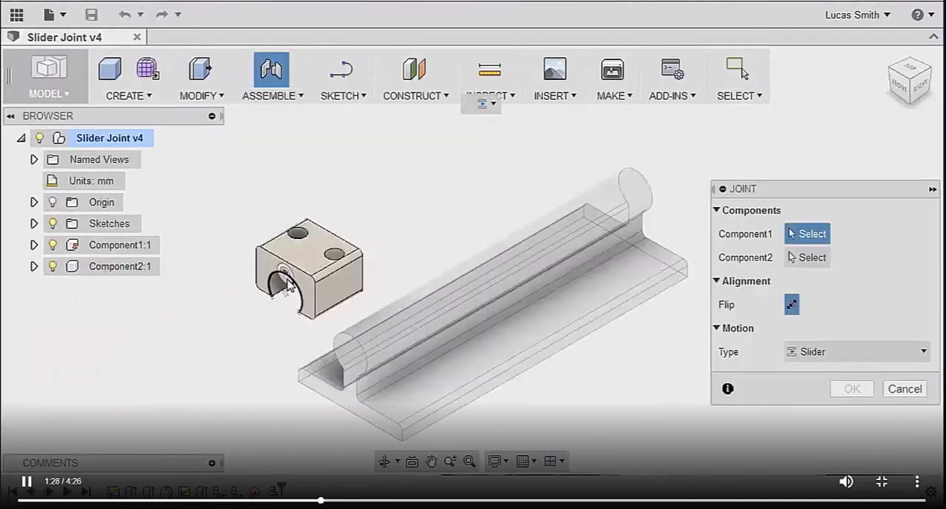
pyautogui.click(288, 303)
pyautogui.click(340, 361)
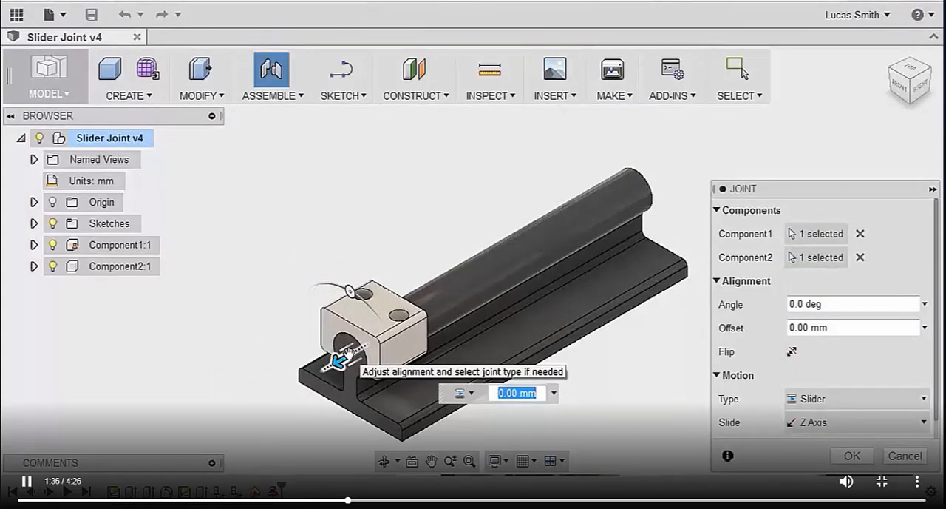
# Step: Preview the block's slide along the X and Y axes, and finish the joint with the slide on the Z axis
pyautogui.click(814, 422)
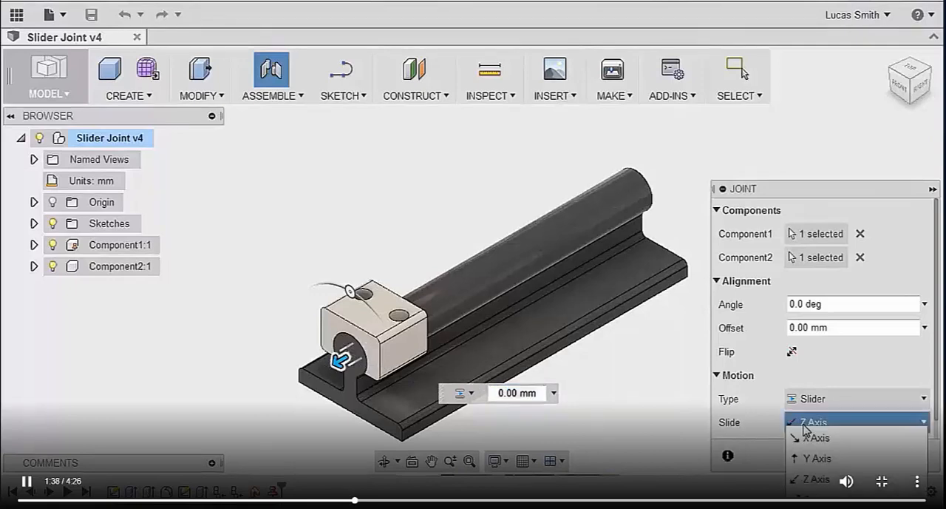
pyautogui.click(809, 438)
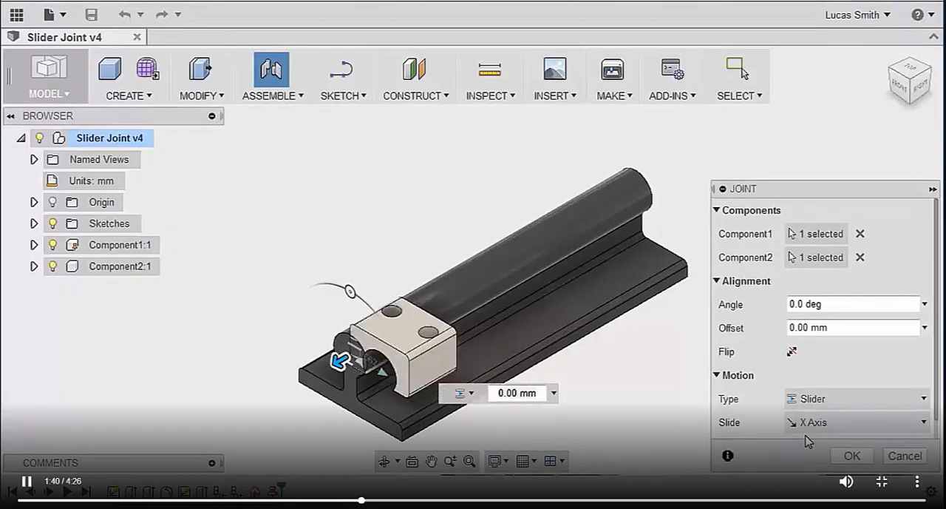
pyautogui.click(811, 425)
pyautogui.click(811, 456)
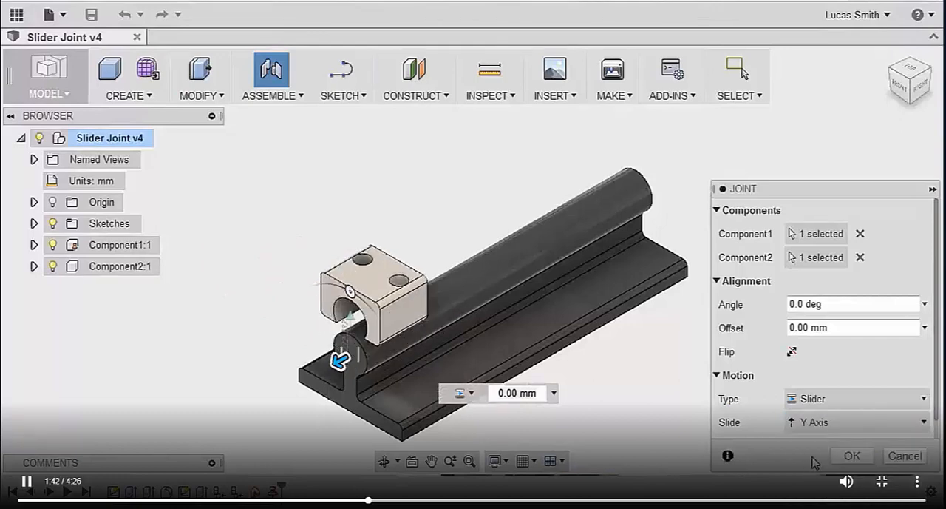
pyautogui.click(816, 424)
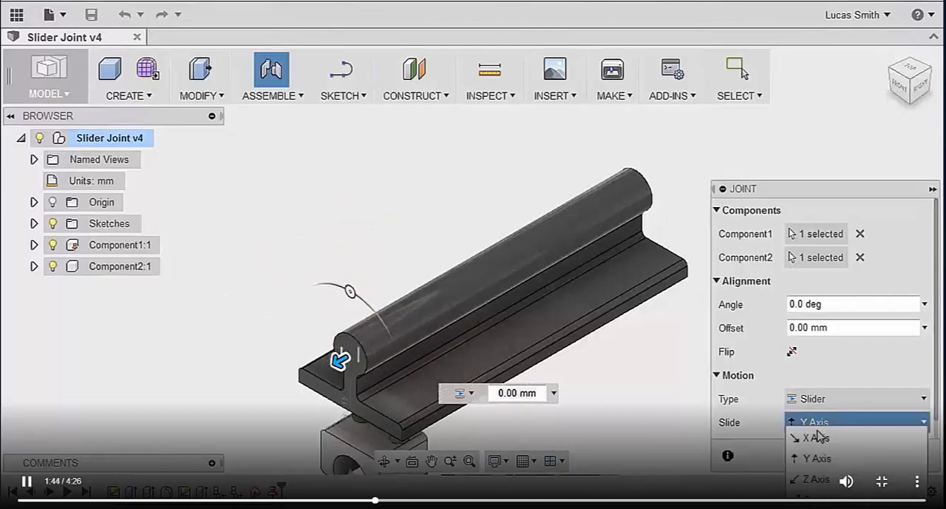
pyautogui.click(816, 477)
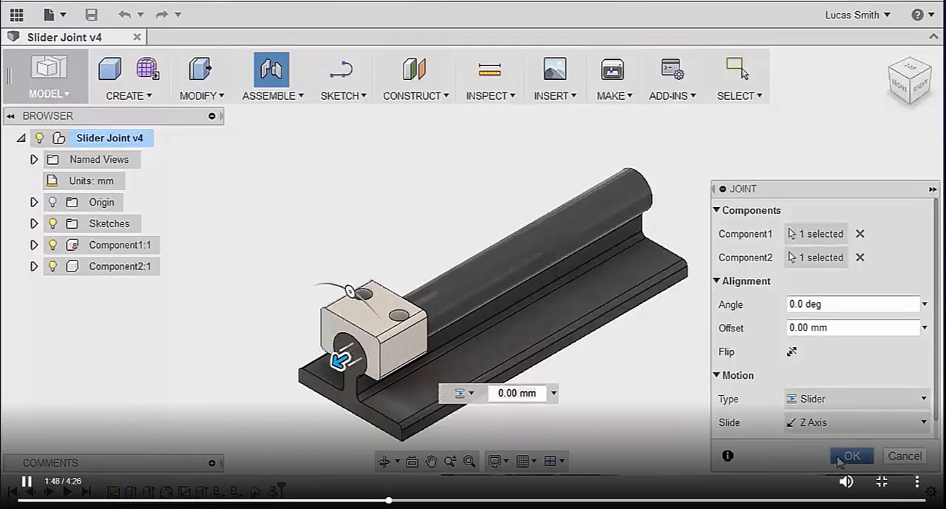
pyautogui.click(841, 459)
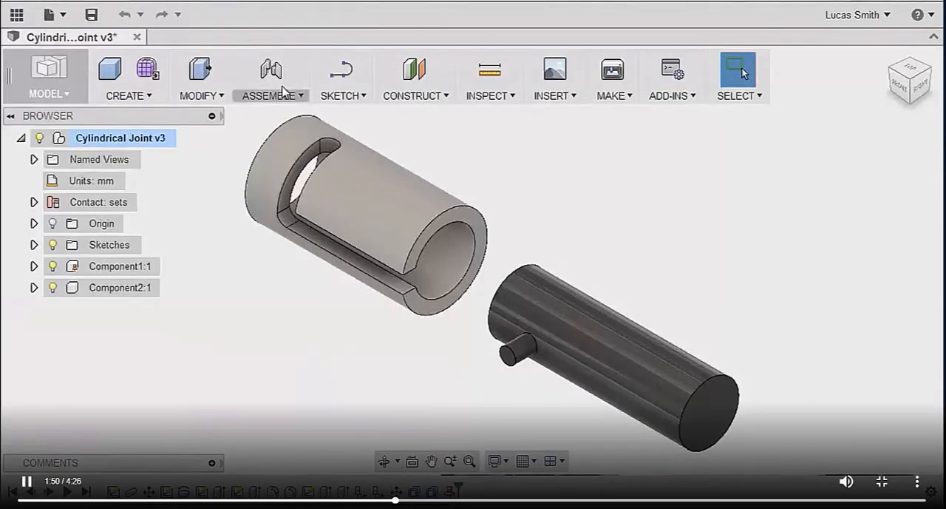
# Step: Join the pinned shaft's near end to the open bore of the slotted sleeve with a Cylindrical joint
pyautogui.click(285, 76)
pyautogui.click(502, 289)
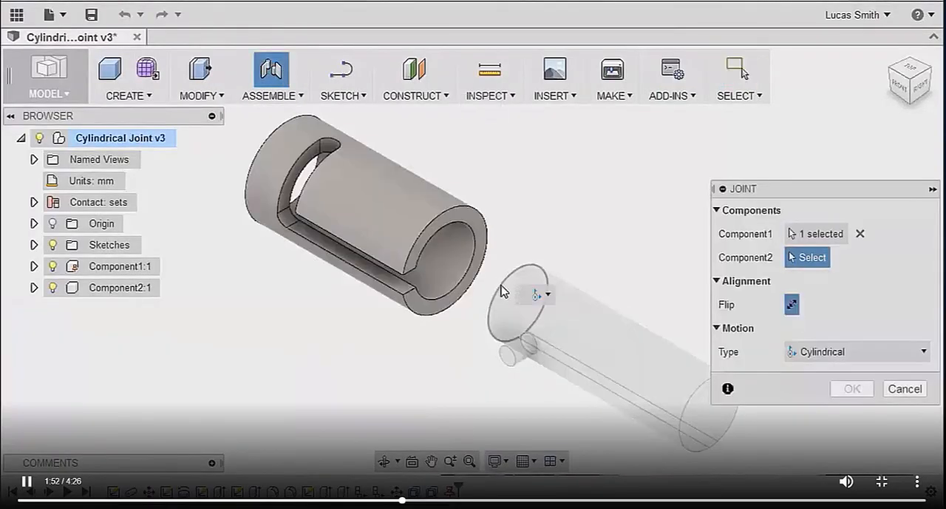
pyautogui.click(441, 237)
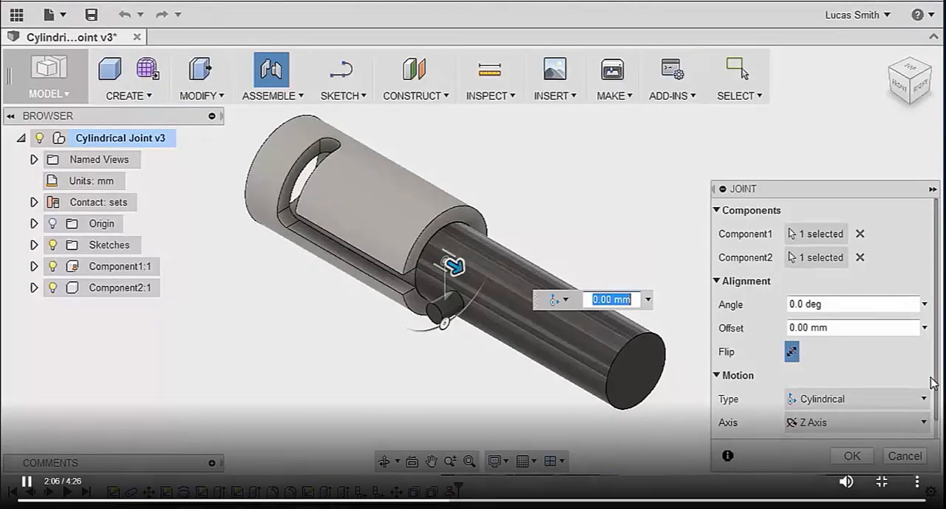
# Step: Play and stop the cylindrical joint's motion preview, and accept the joint on the Z axis
pyautogui.moveTo(937, 380); pyautogui.dragTo(936, 403)
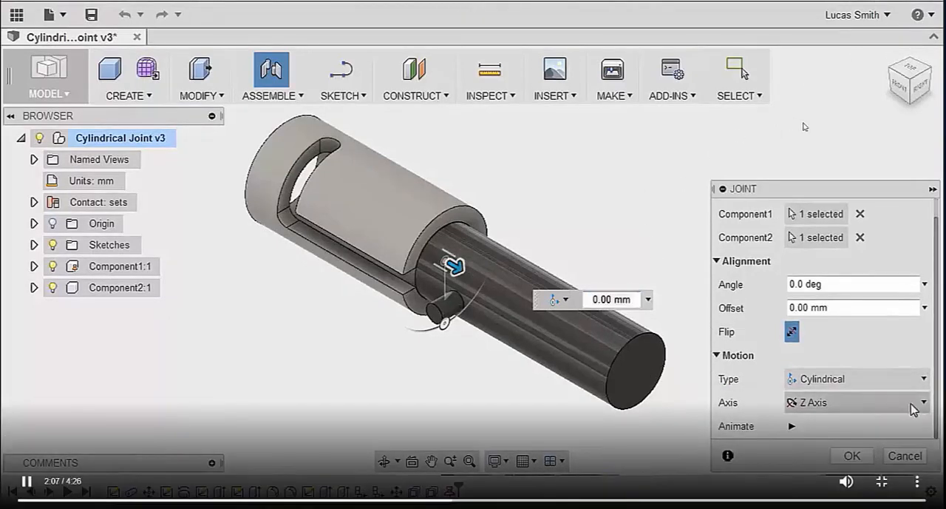
pyautogui.click(790, 429)
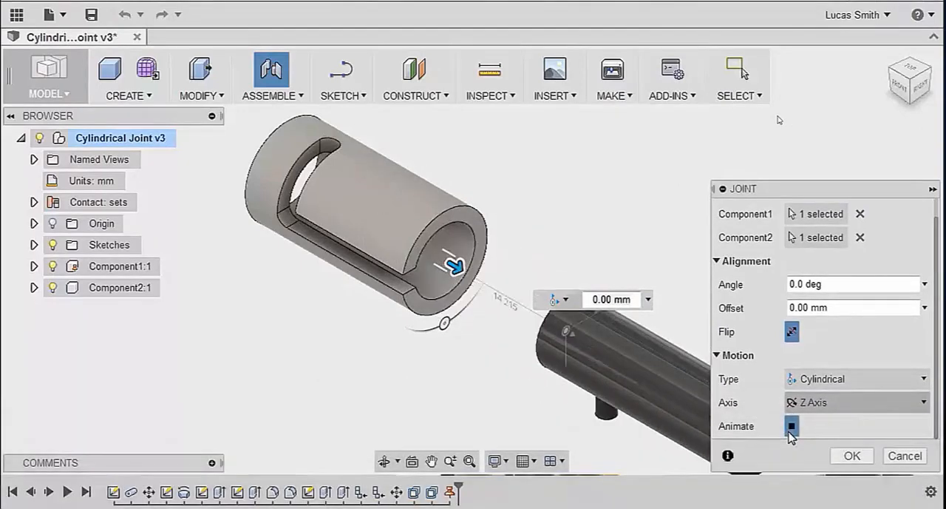
pyautogui.click(791, 427)
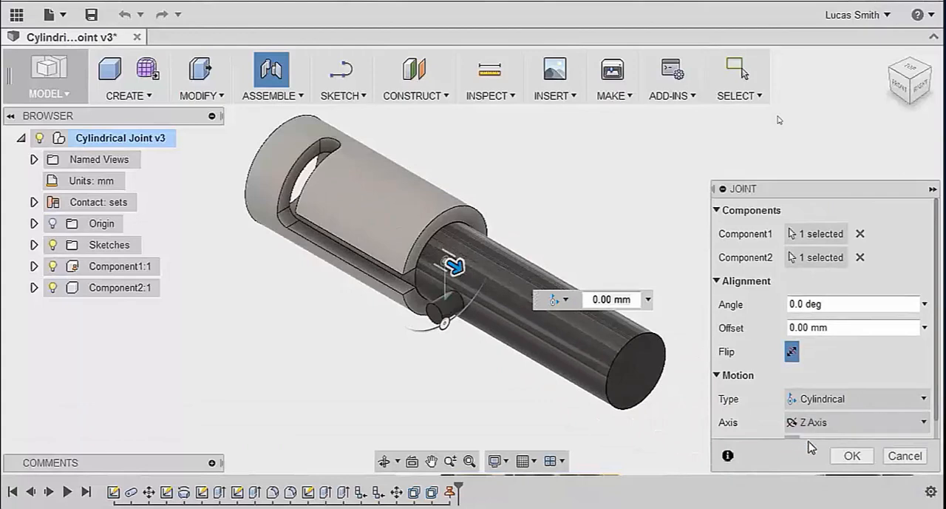
pyautogui.click(852, 455)
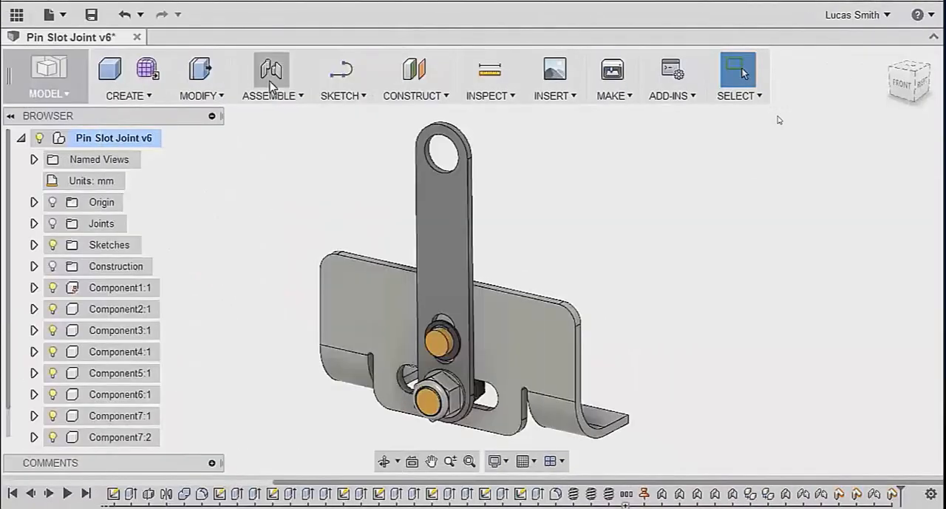
# Step: Join the lever's lower hole to the rounded end of the bracket's slot with a Pin-slot joint, allowing it alongside the existing joint
pyautogui.click(270, 71)
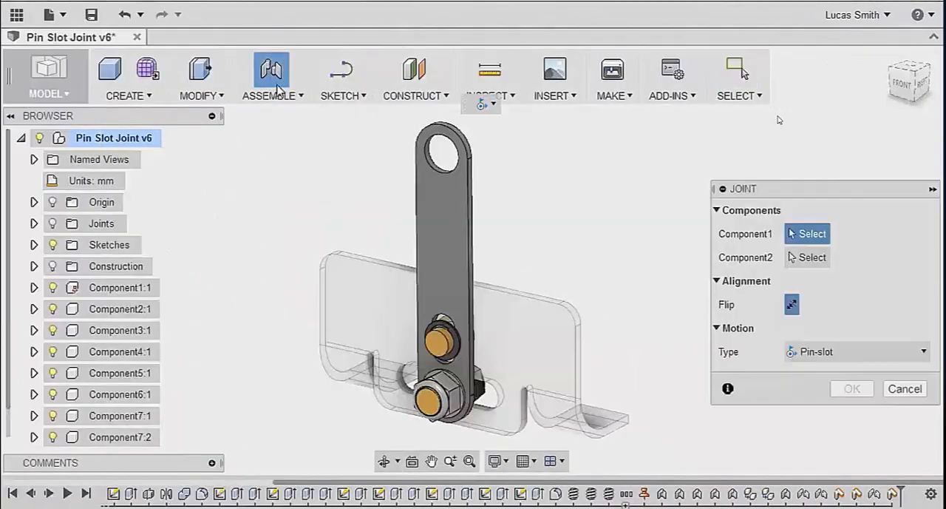
pyautogui.click(425, 378)
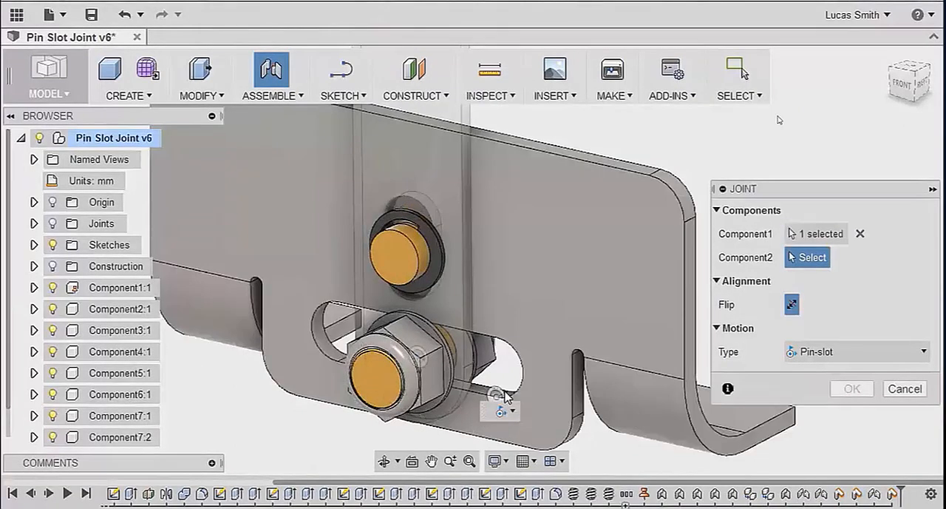
pyautogui.click(498, 375)
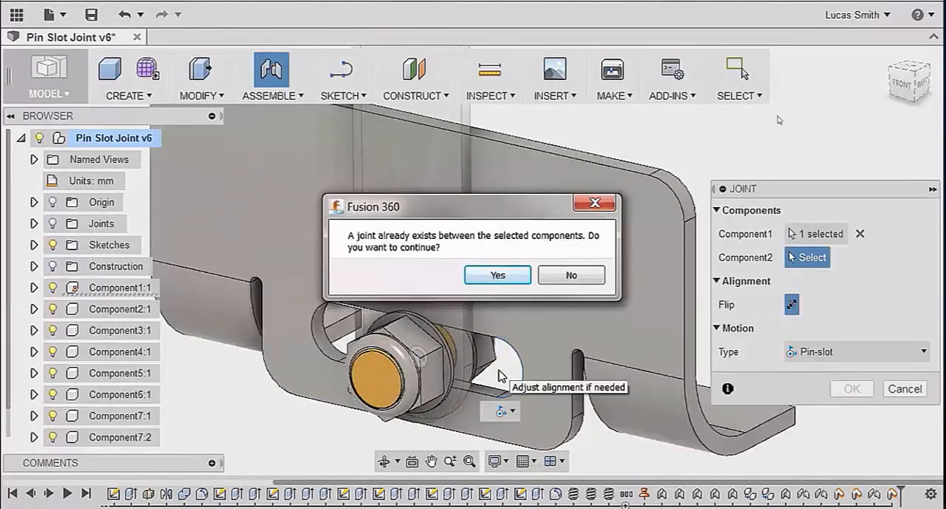
pyautogui.click(511, 275)
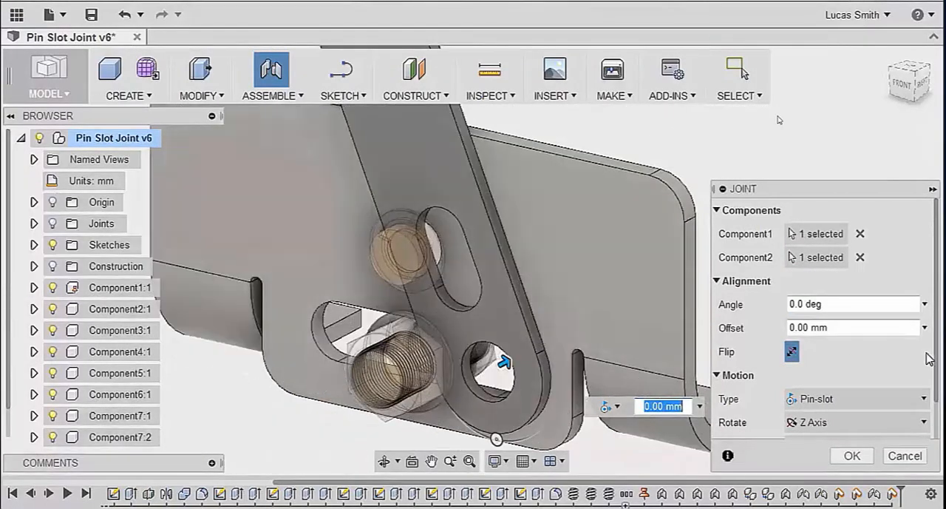
# Step: Animate the pin-slot joint rotating about the Z axis and sliding along the X axis, and accept it
pyautogui.moveTo(938, 360); pyautogui.dragTo(937, 396)
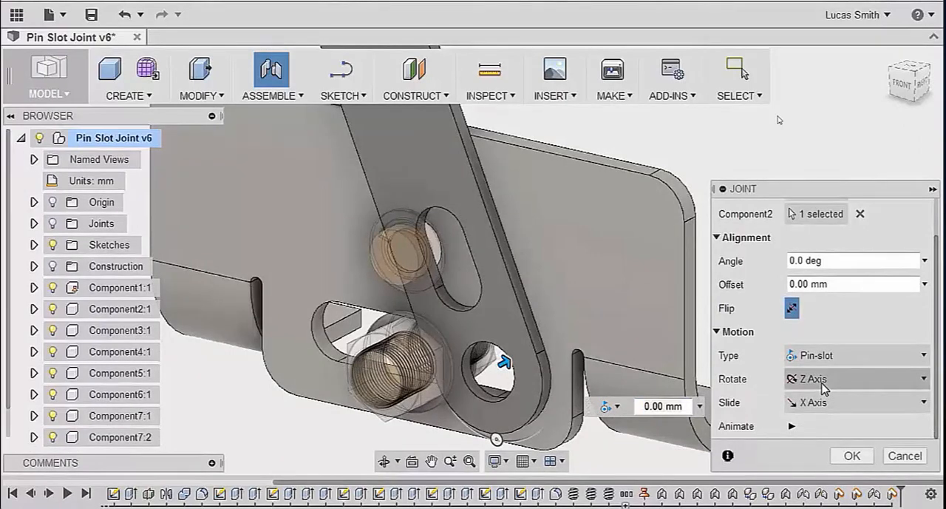
pyautogui.click(792, 427)
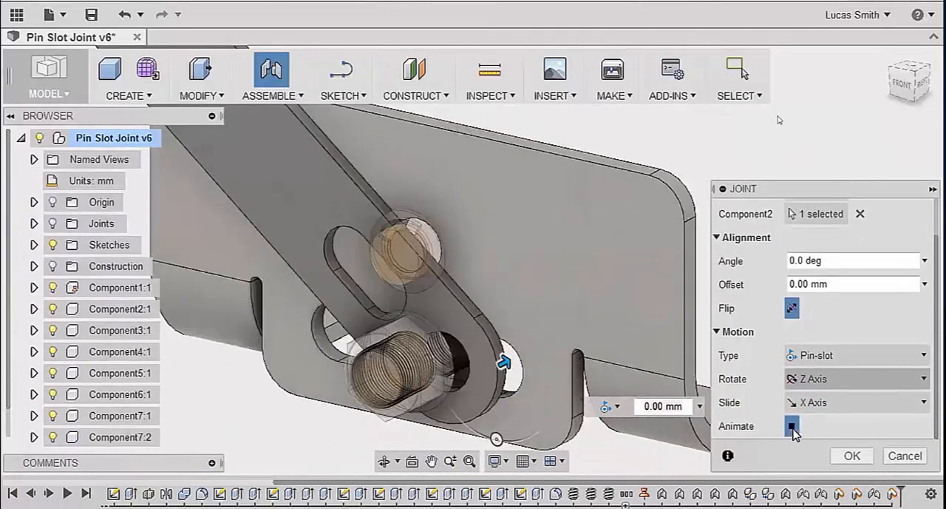
pyautogui.click(849, 455)
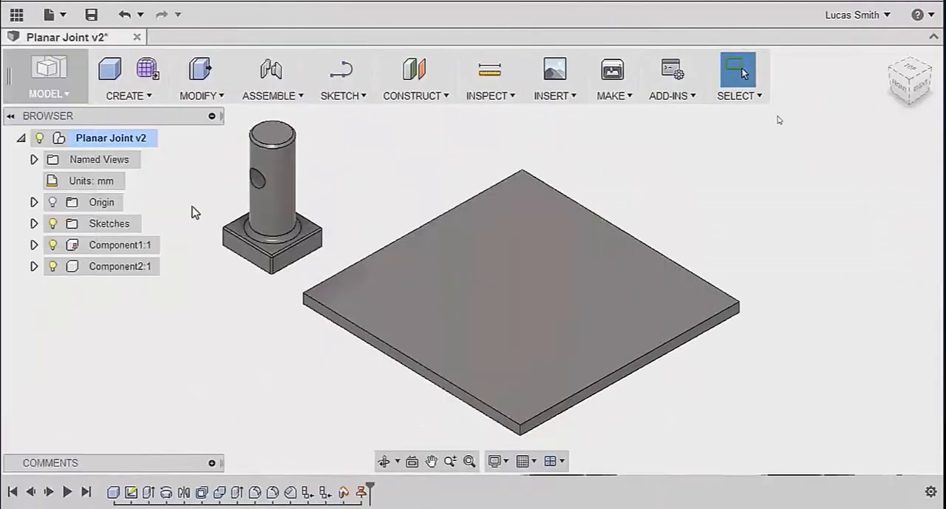
# Step: Join the centre of the post's square base underside to the centre of the plate's upper face with a Planar joint
pyautogui.click(271, 70)
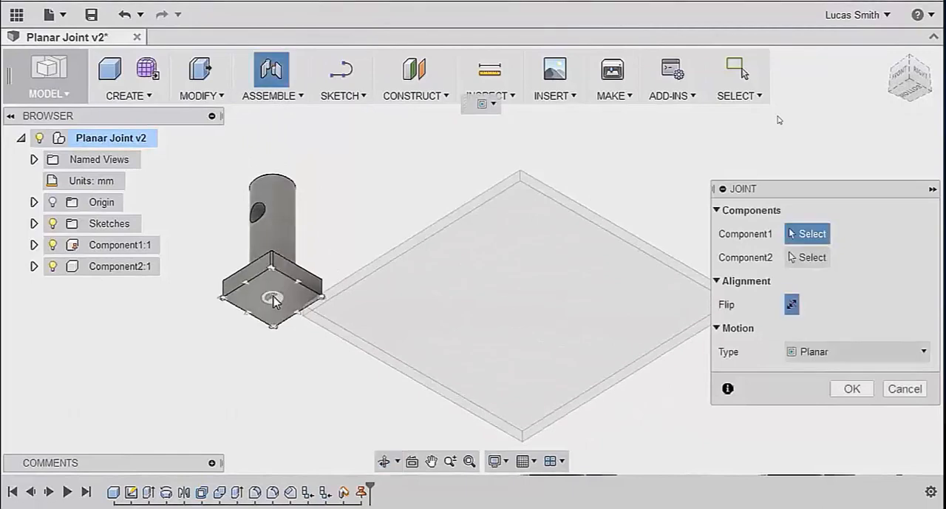
pyautogui.click(274, 302)
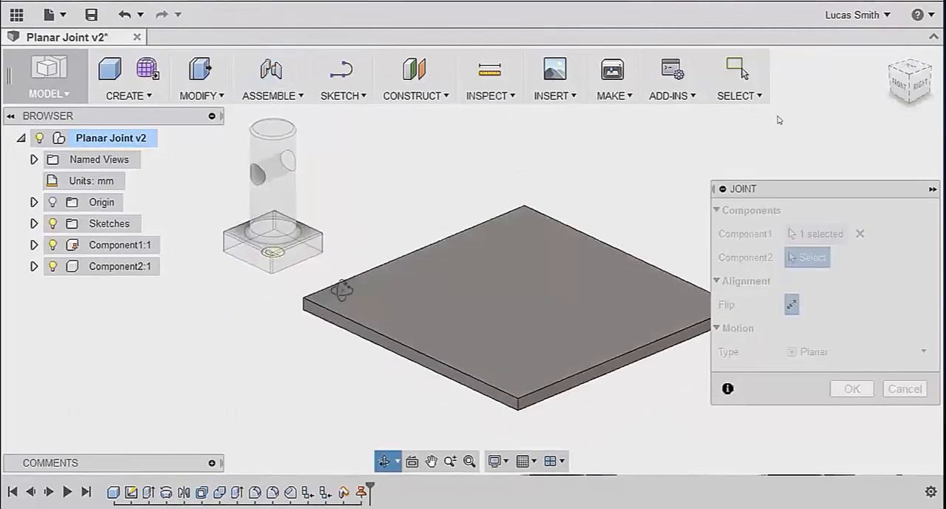
pyautogui.click(521, 301)
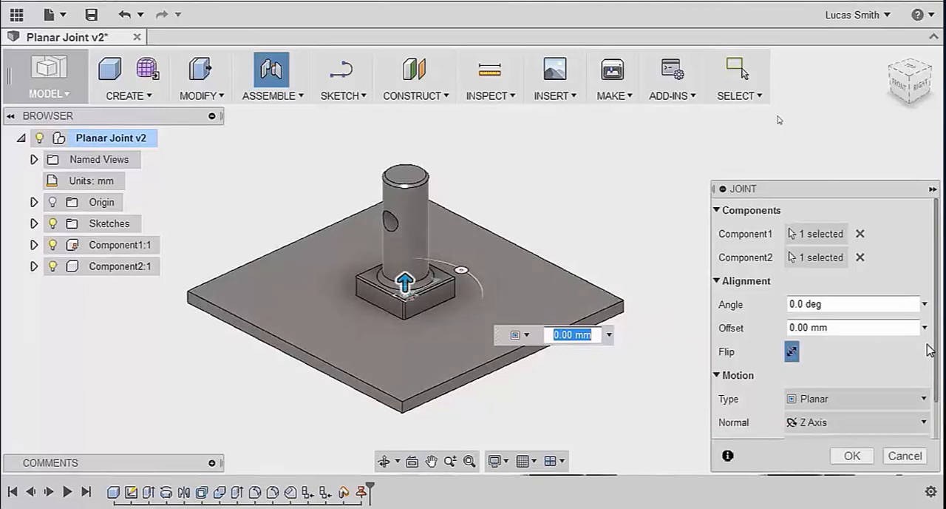
# Step: Play and stop the planar joint's motion preview to examine how the post moves over the plate
pyautogui.moveTo(937, 350); pyautogui.dragTo(936, 400)
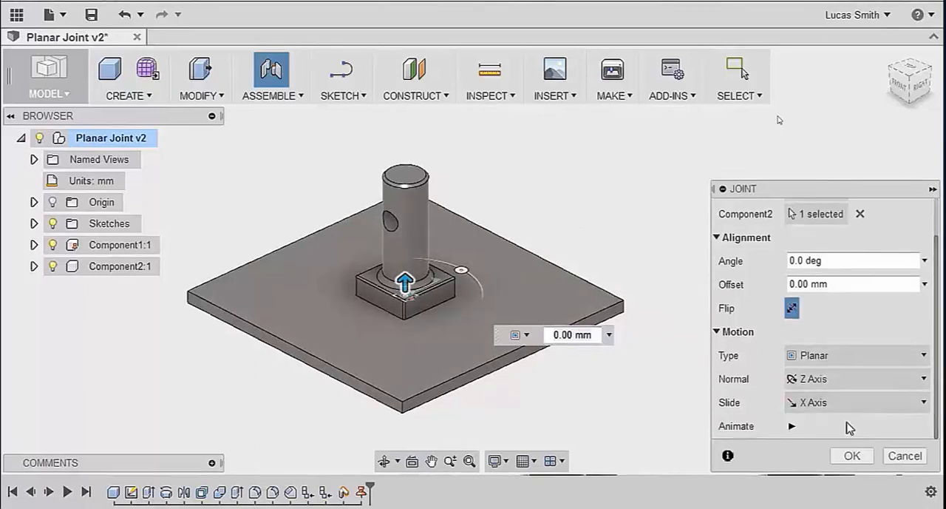
pyautogui.click(792, 426)
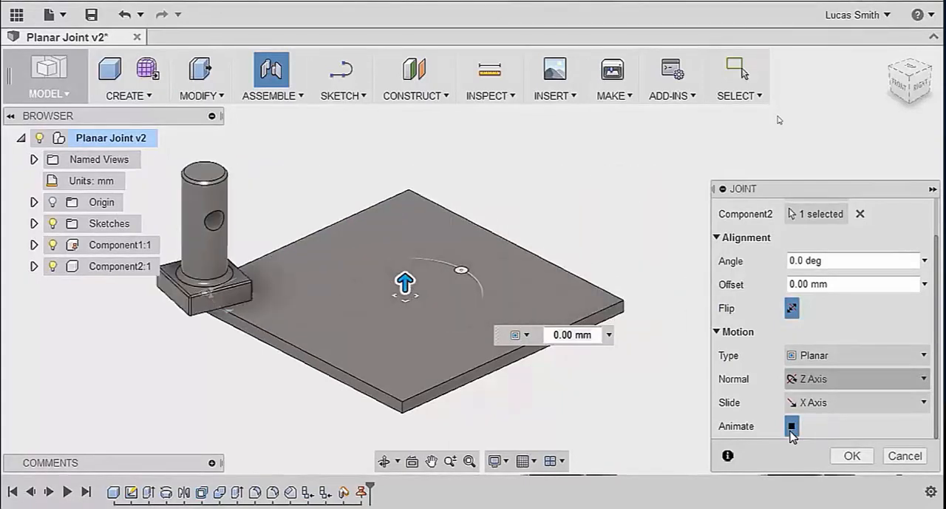
pyautogui.click(792, 429)
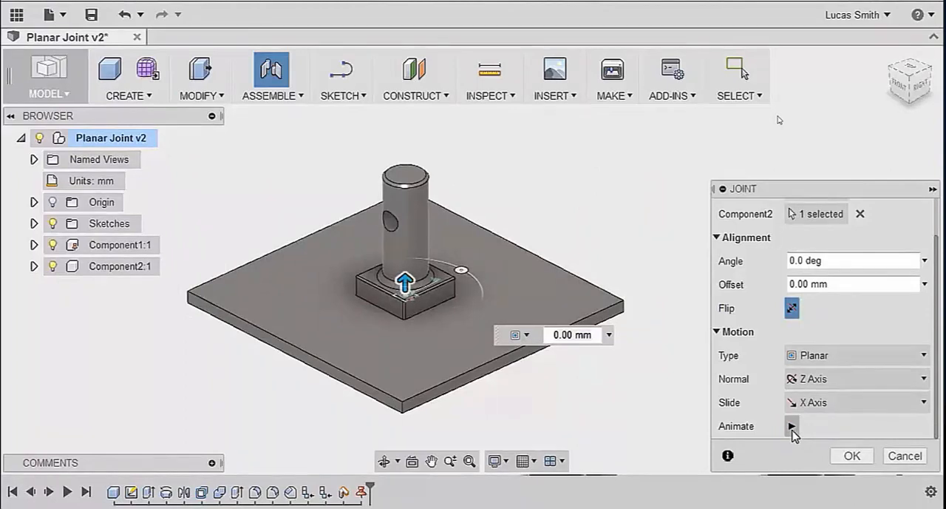
# Step: Set the planar joint's normal to the Z axis and open the slide axis options
pyautogui.click(822, 378)
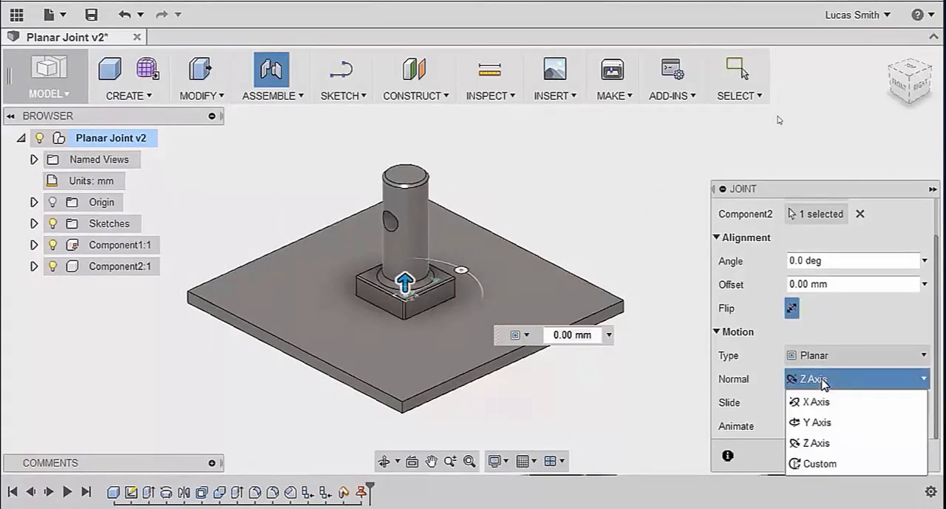
pyautogui.click(813, 442)
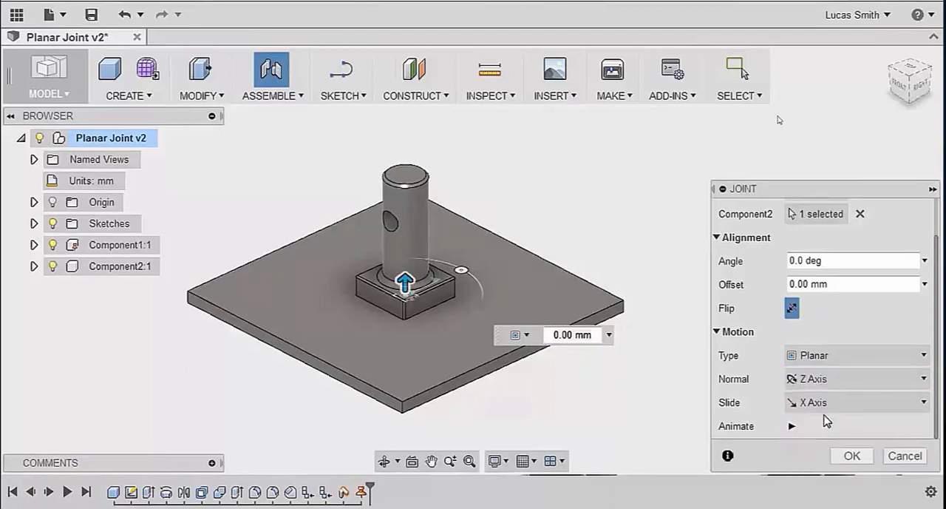
pyautogui.click(826, 403)
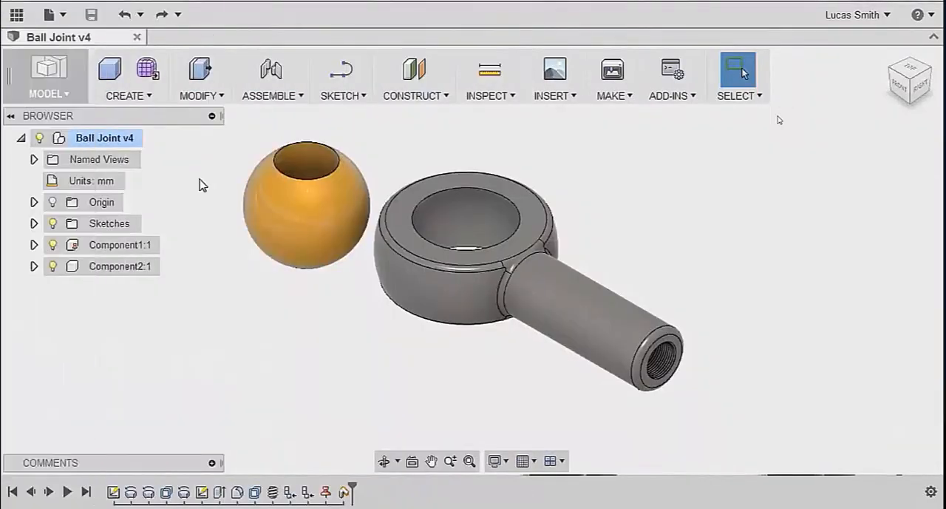
# Step: Join the orange ball's centre to the centre of the rod end's socket with a Ball joint
pyautogui.click(271, 71)
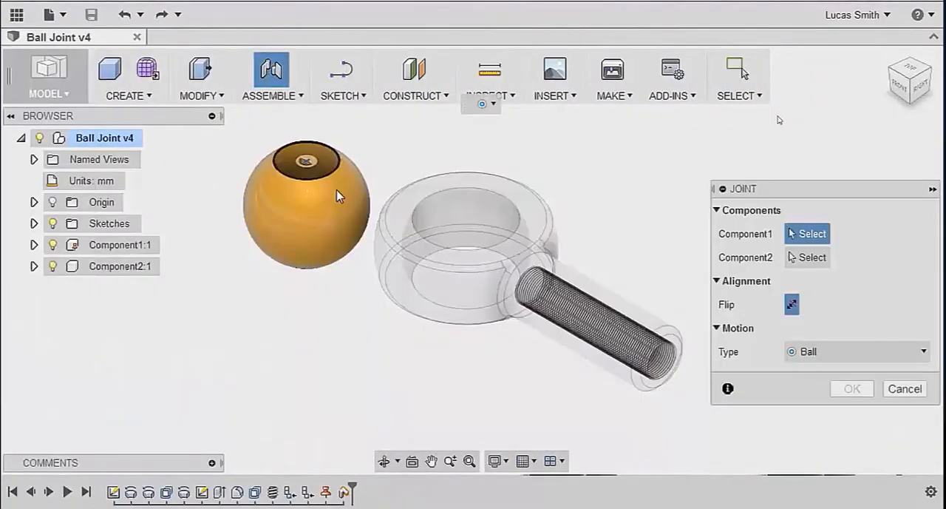
pyautogui.click(347, 219)
pyautogui.click(443, 221)
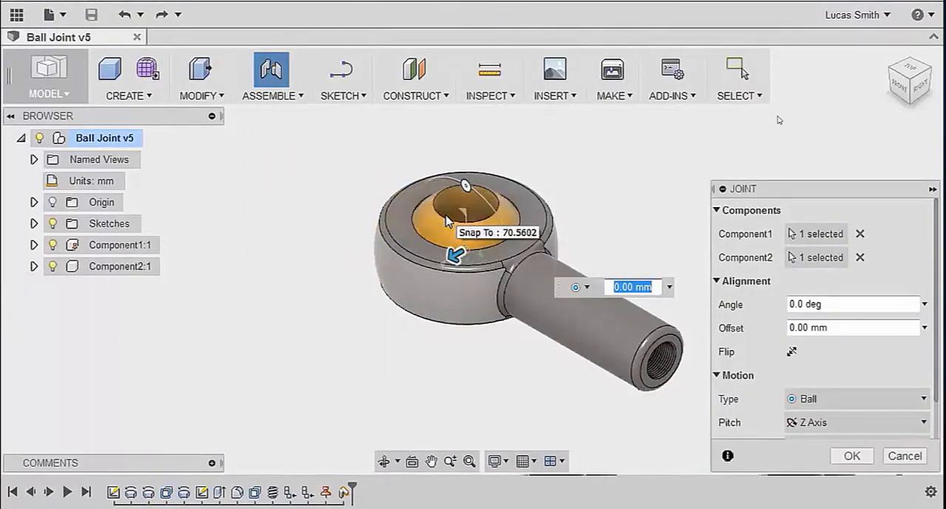
# Step: Set the ball joint's pitch to the Z axis and open the yaw axis options
pyautogui.scroll(-2, 933, 370)
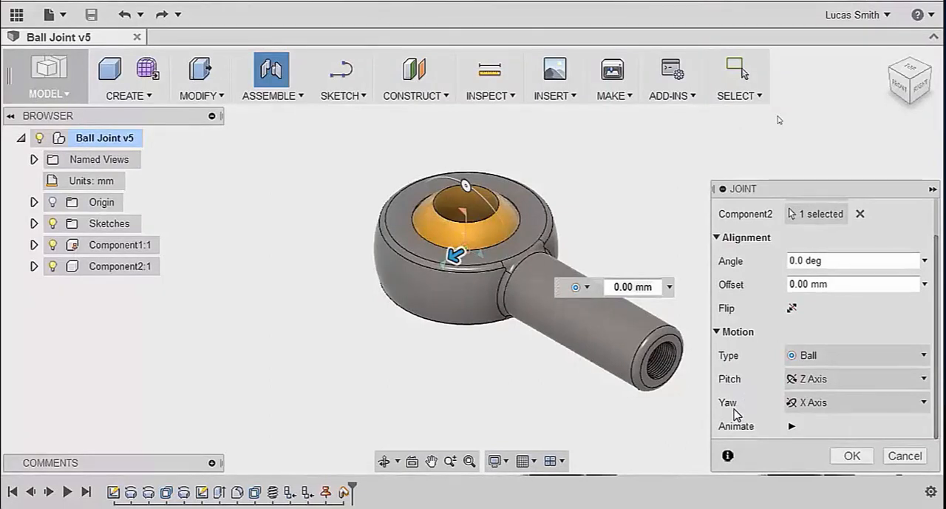
pyautogui.click(832, 380)
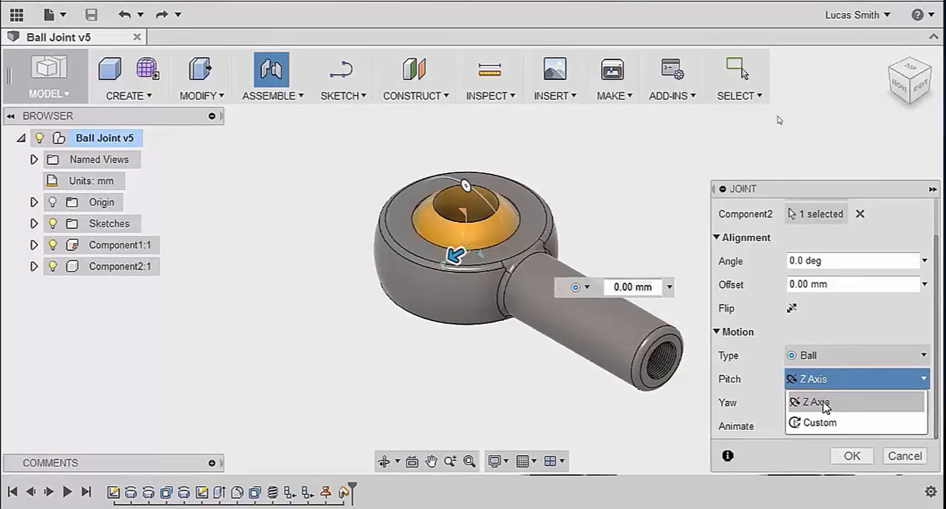
pyautogui.click(826, 405)
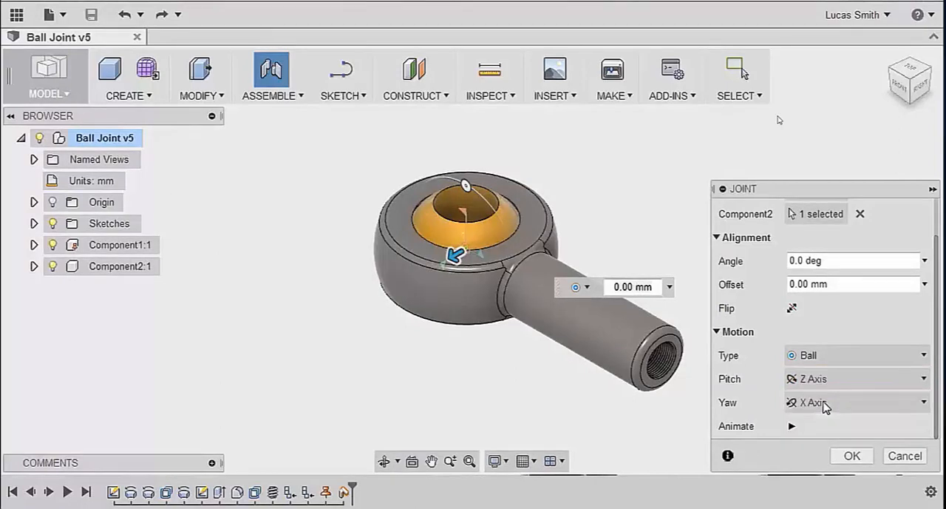
pyautogui.click(826, 403)
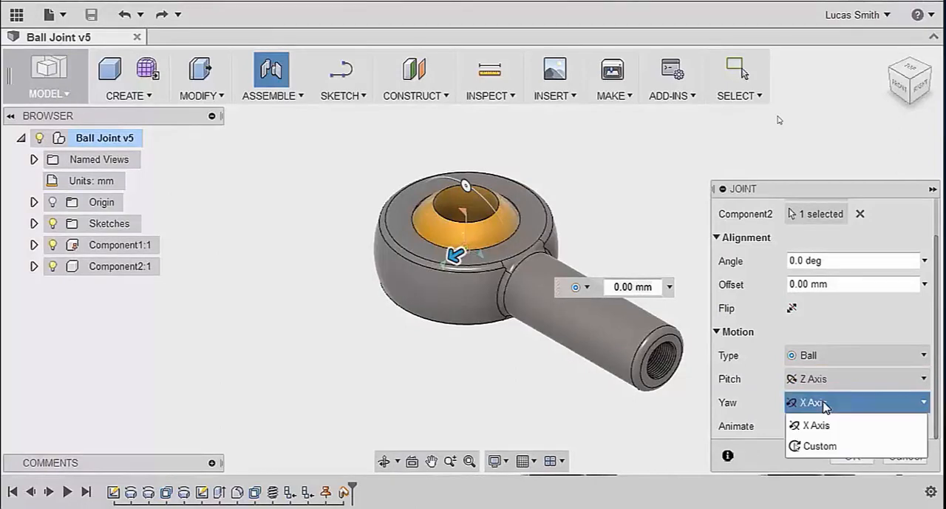